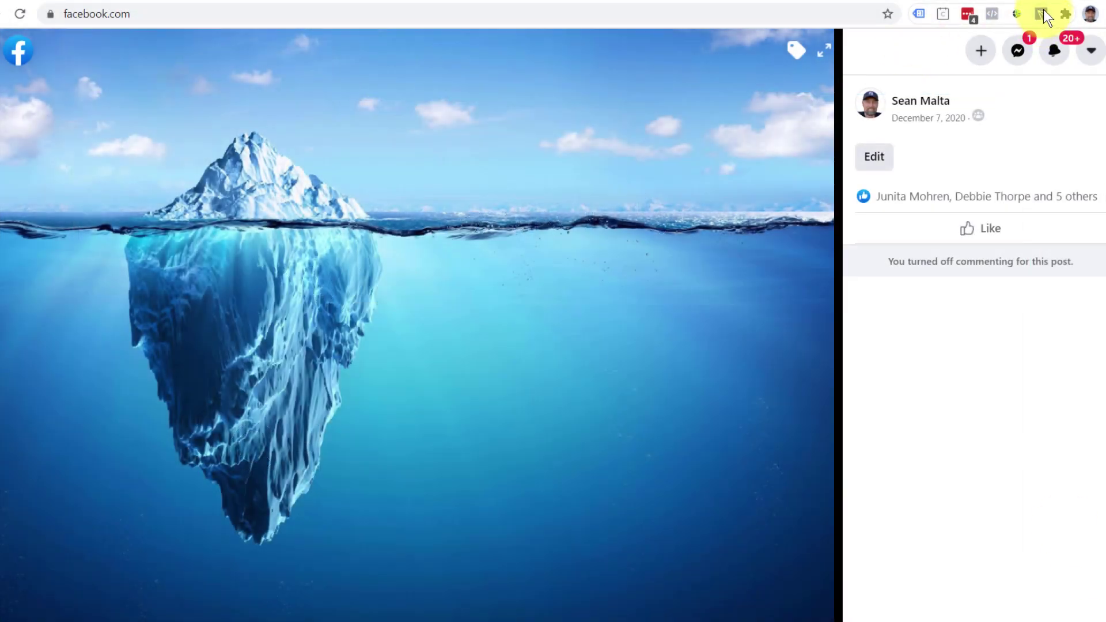
Step: Open the TronLink wallet popup over Facebook, showing 2076.687641 TRX
left_click(1042, 9)
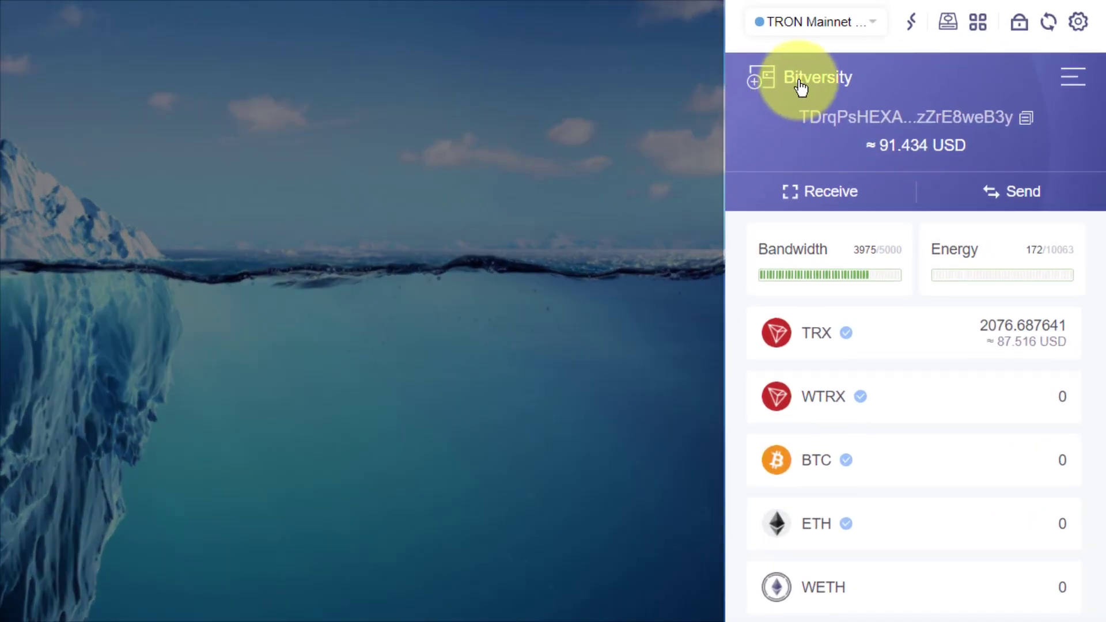
Step: Switch to the Bitversity account and launch a JustSwap swap from its USDT token page
left_click(825, 92)
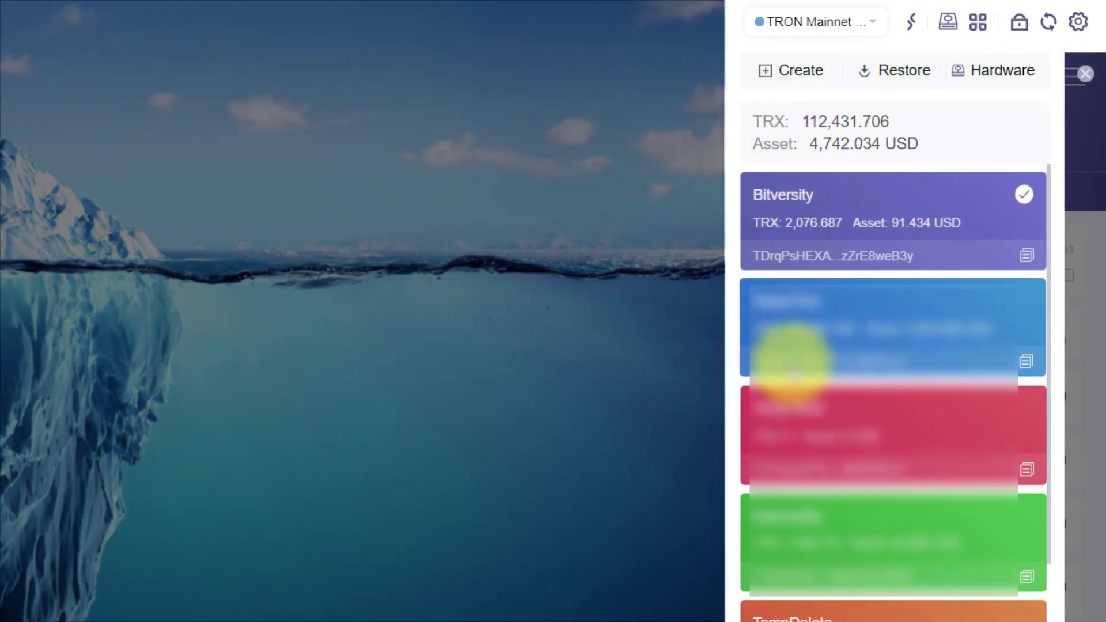
left_click(786, 199)
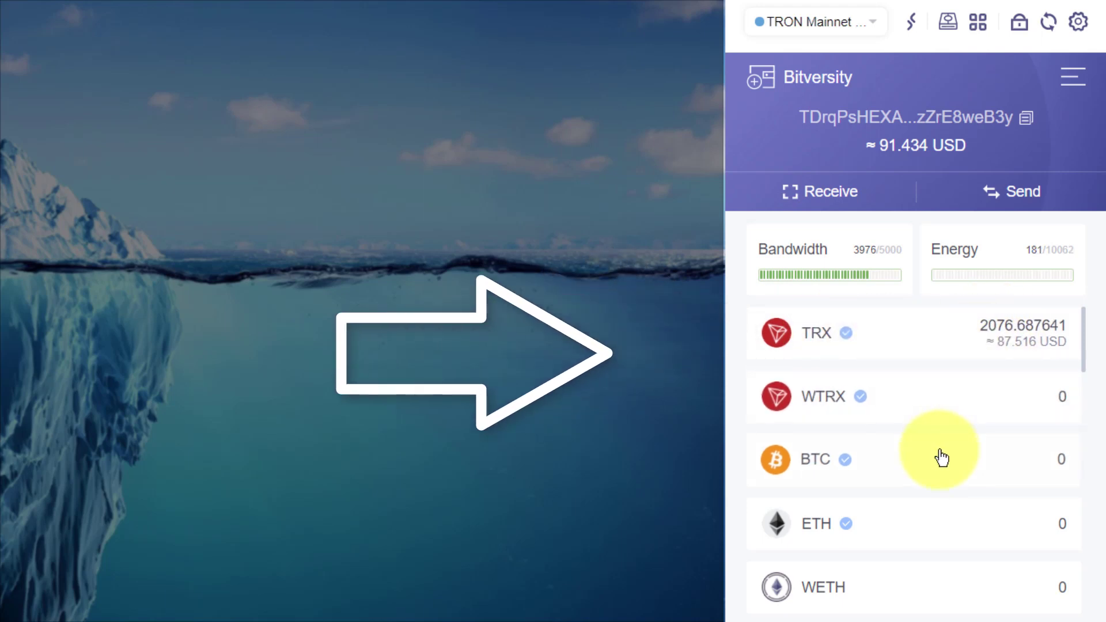
scroll(942, 458, "down", 3)
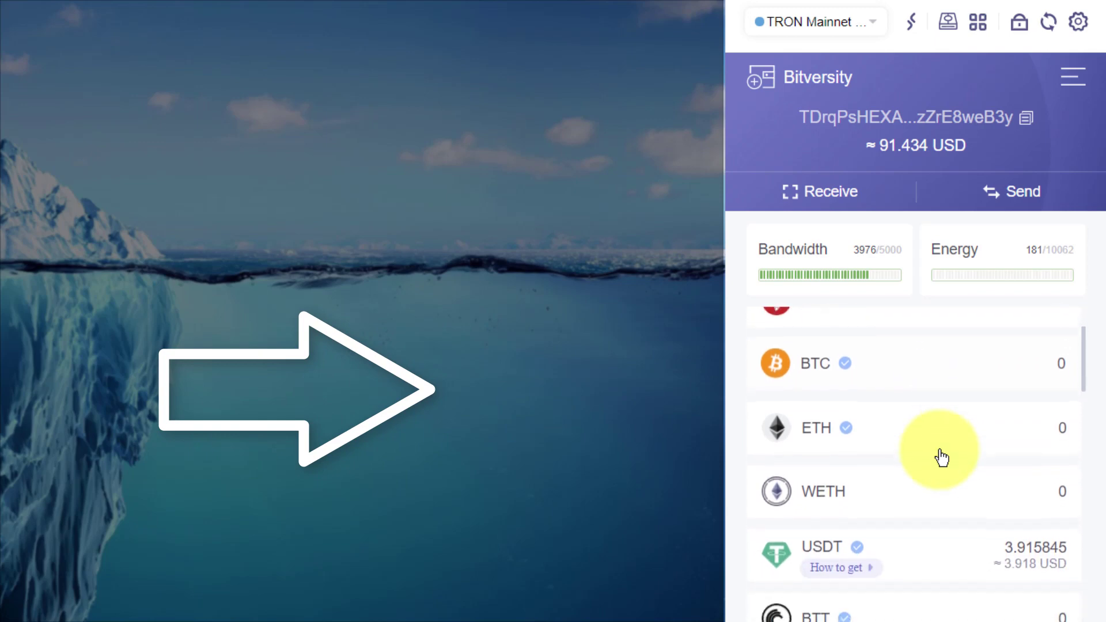
scroll(939, 457, "down", 1)
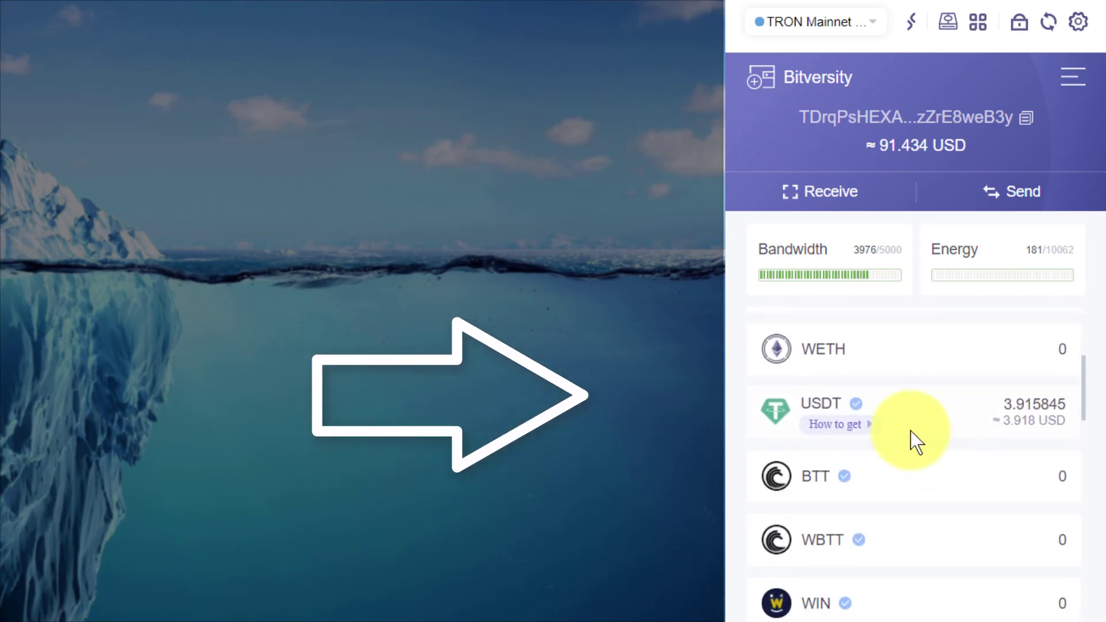
left_click(821, 410)
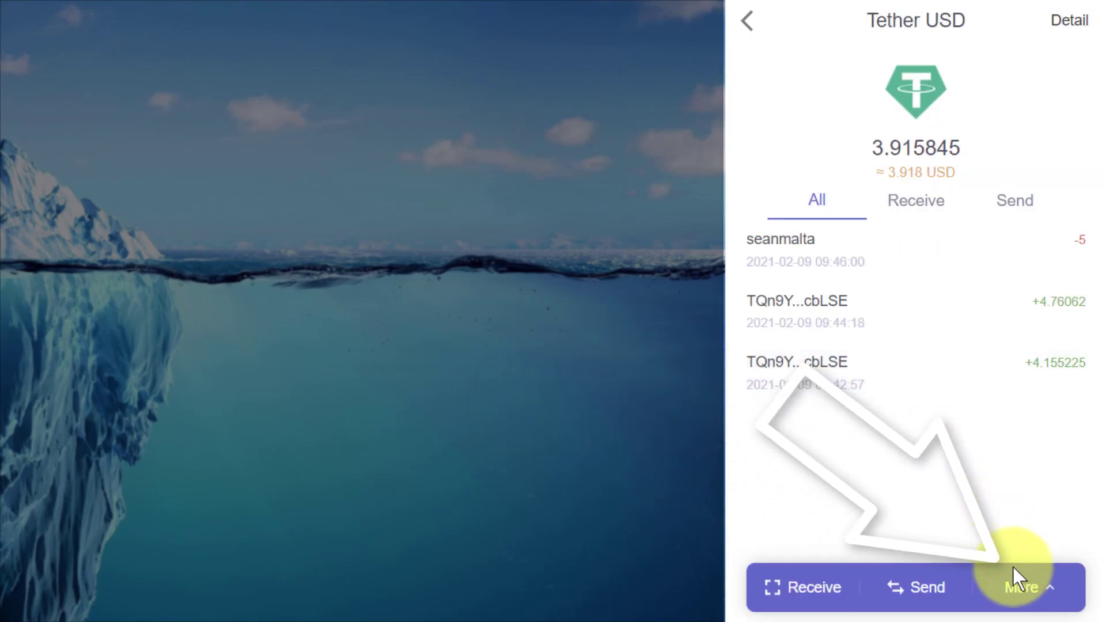
left_click(1027, 587)
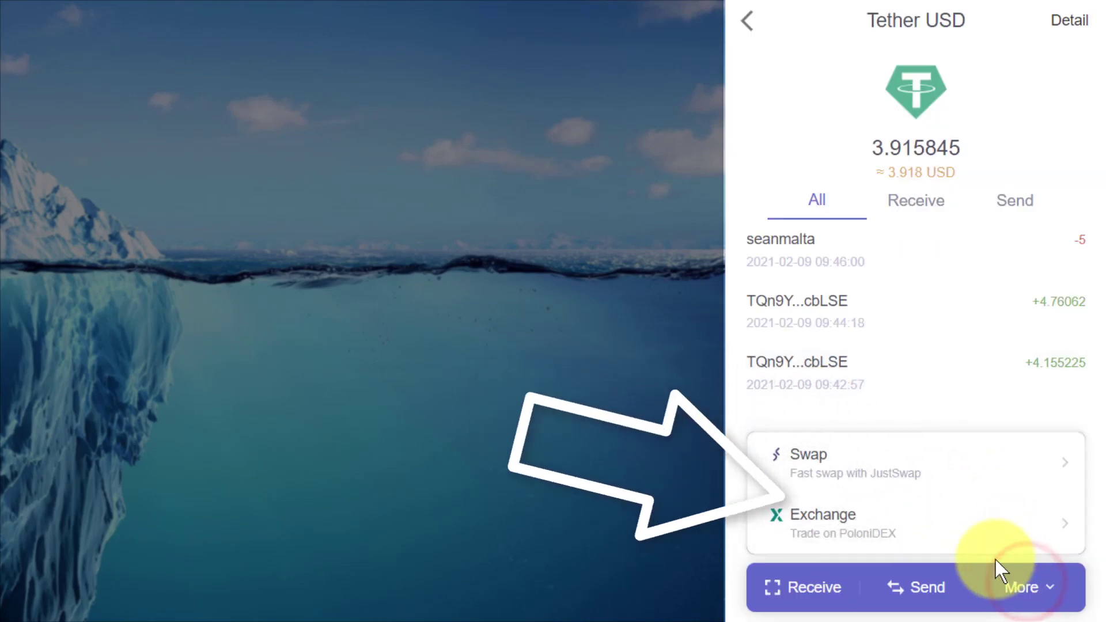
left_click(829, 468)
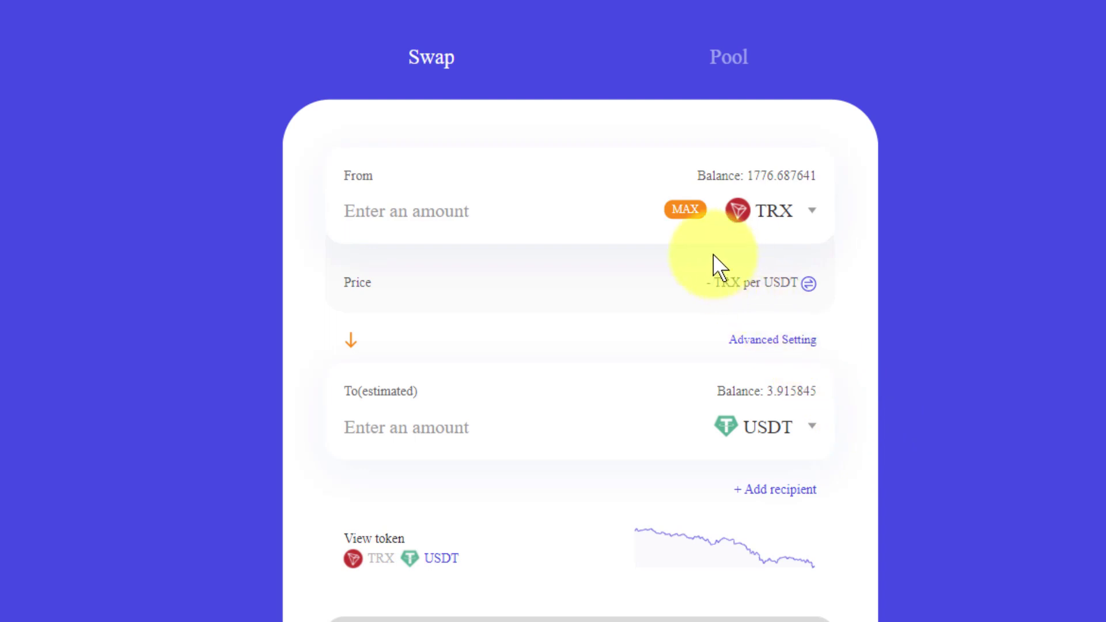
Step: Enter 500 TRX as the From amount and review the swap for 20.847607 USDT
left_click(687, 210)
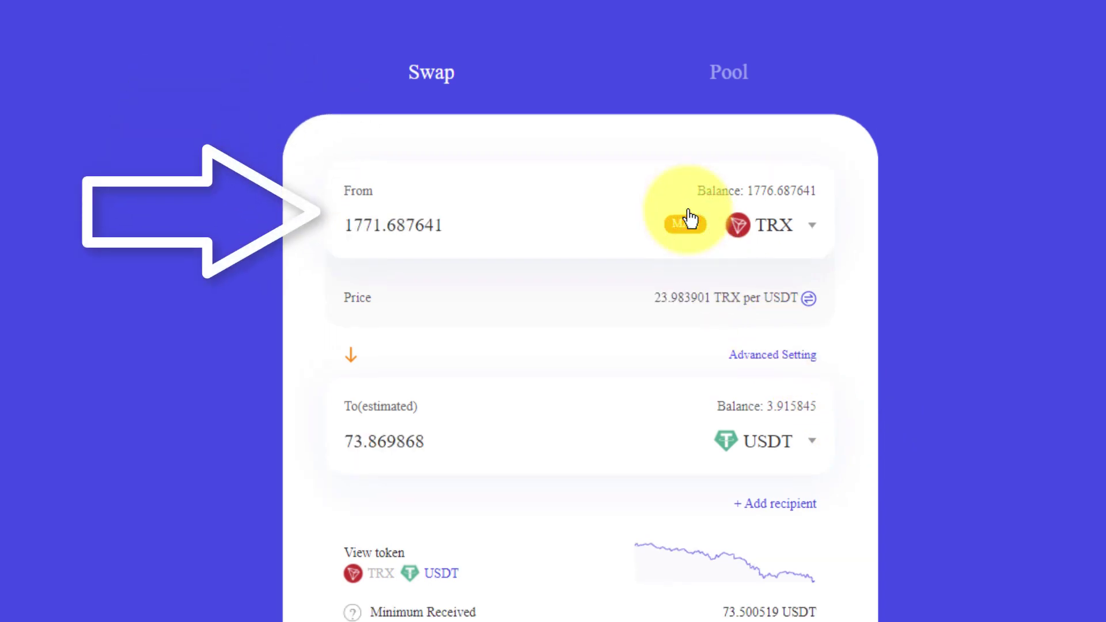
left_click(472, 231)
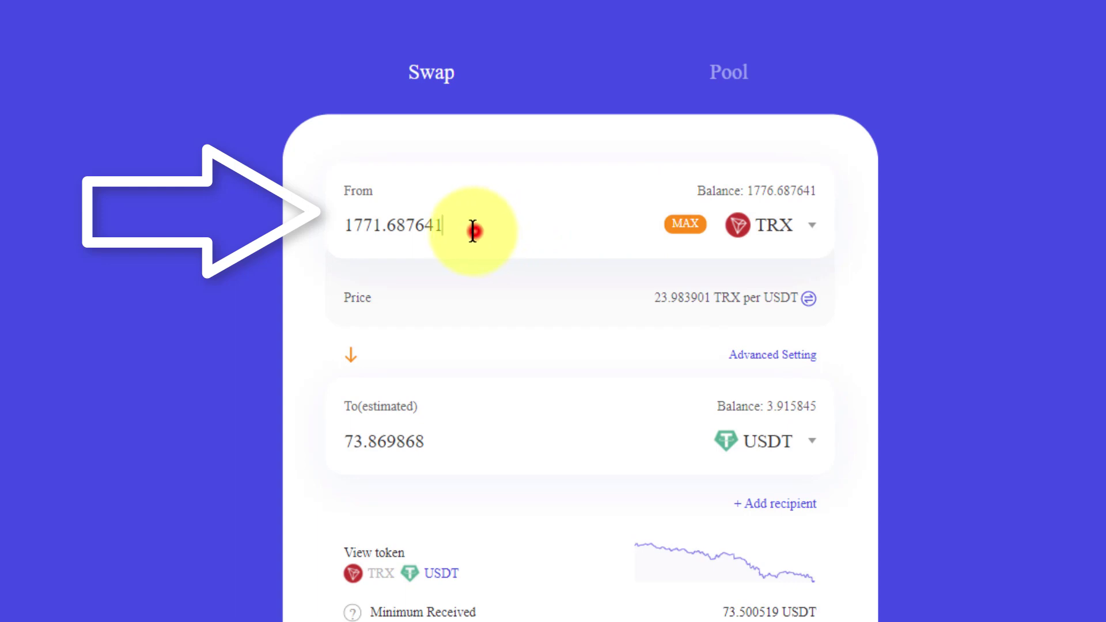
left_click_drag(472, 230, 316, 230)
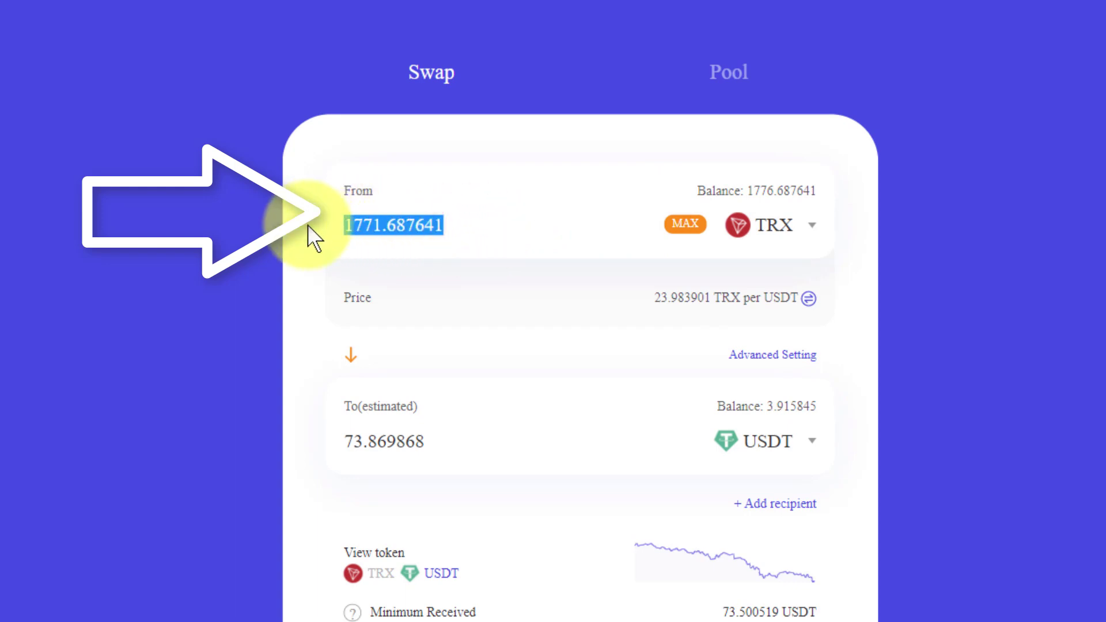
type("500")
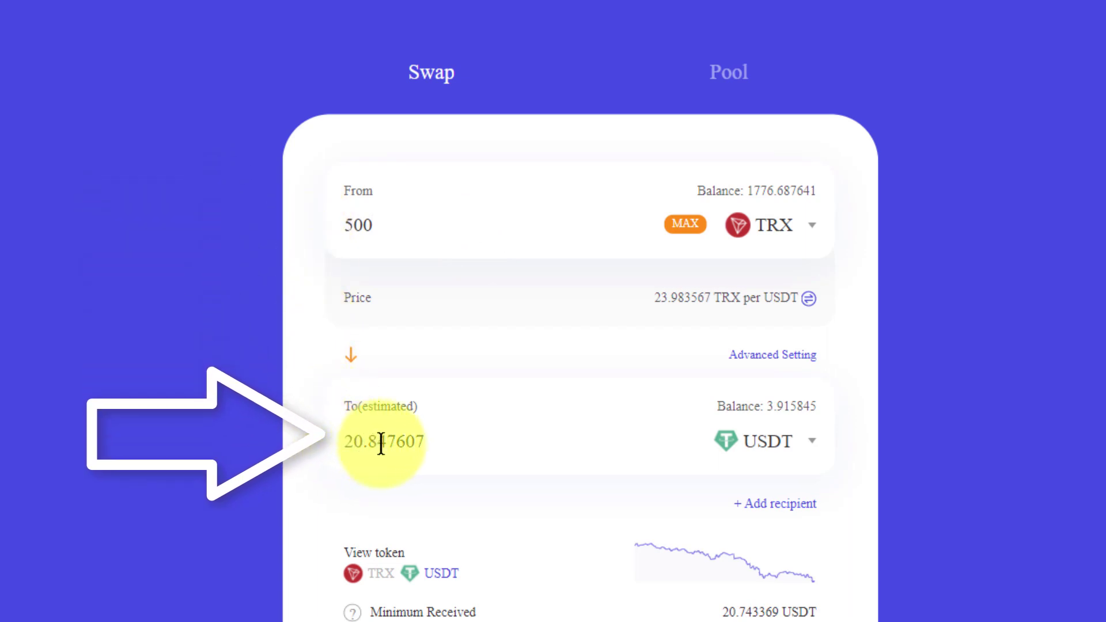
left_click(578, 548)
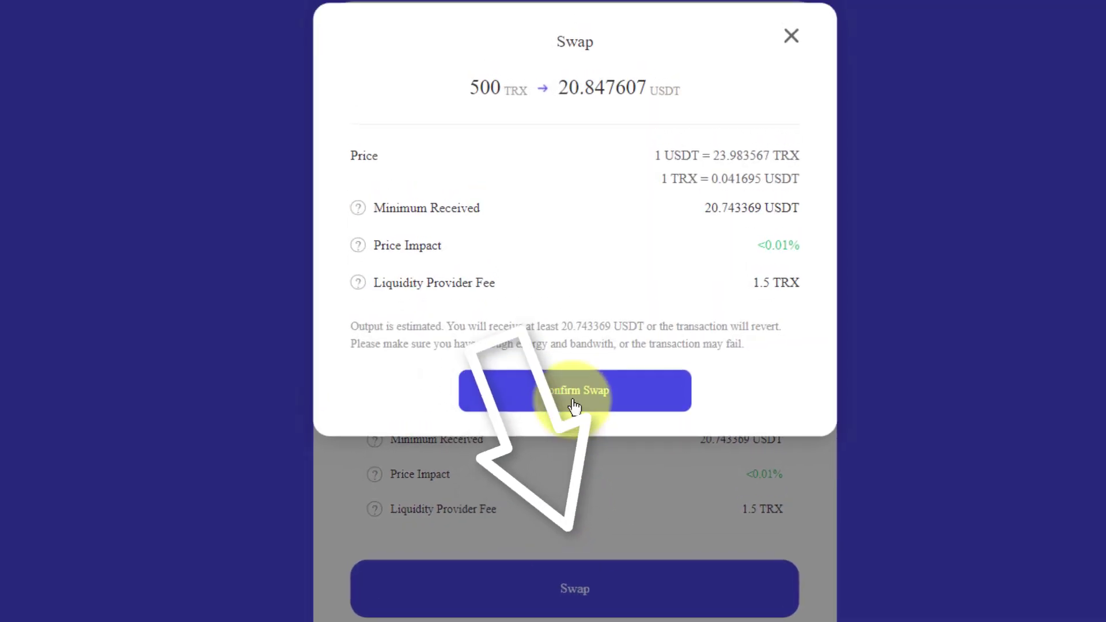
Step: Confirm the swap, approve it in TronLink, and dismiss the Swap completed message
left_click(575, 403)
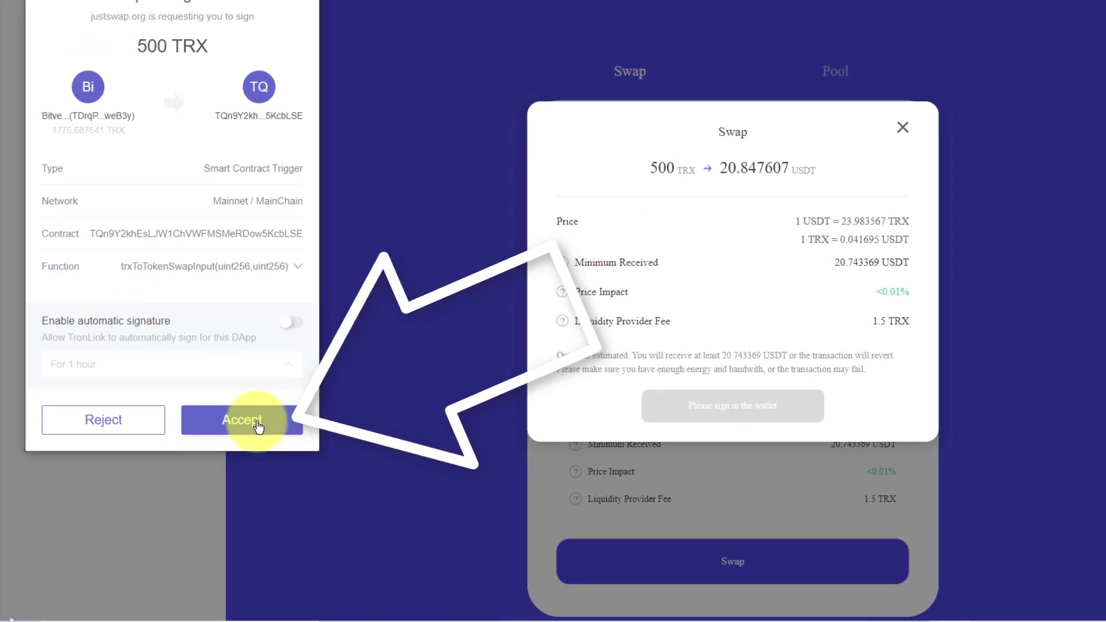
left_click(257, 426)
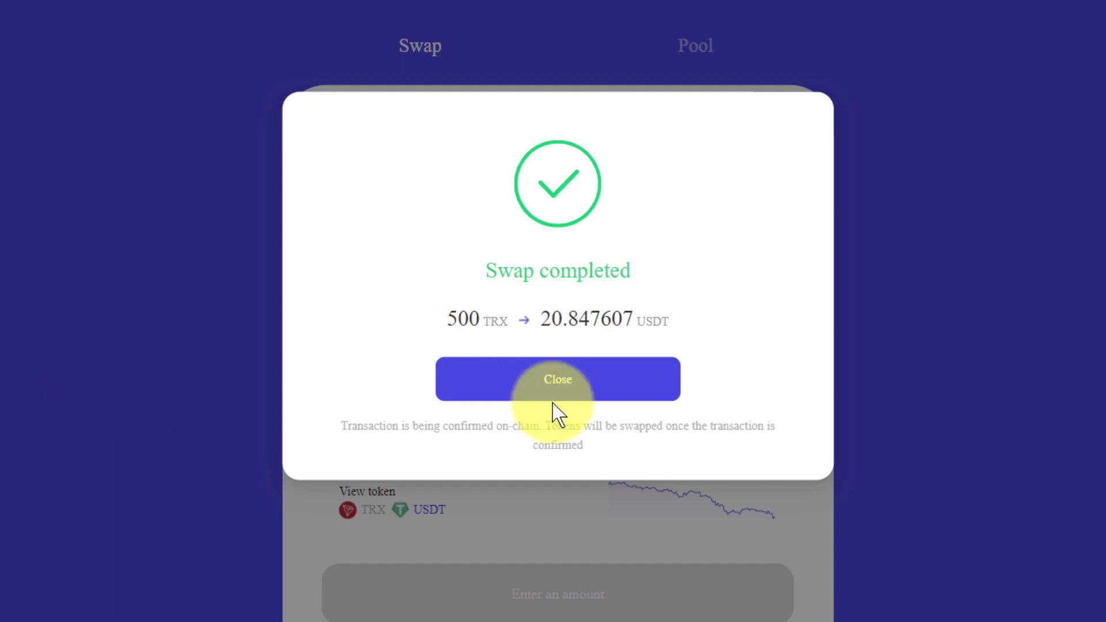
left_click(563, 391)
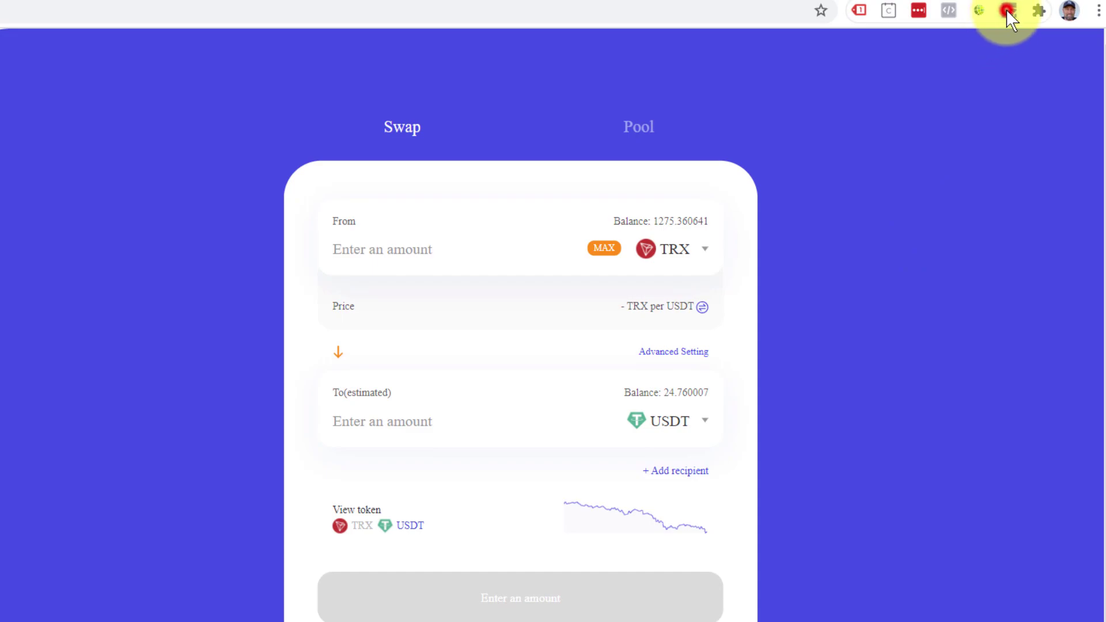
Step: Check the 500 TRX deduction in TronLink, then view USDT at 24.760007 with +20.844162
left_click(1007, 9)
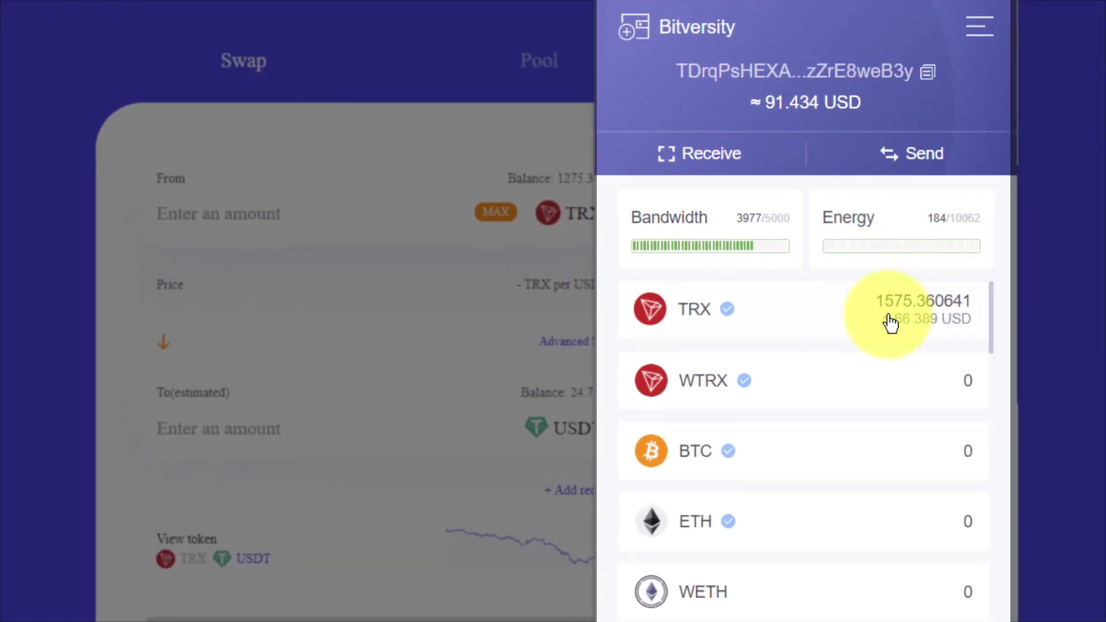
left_click(839, 320)
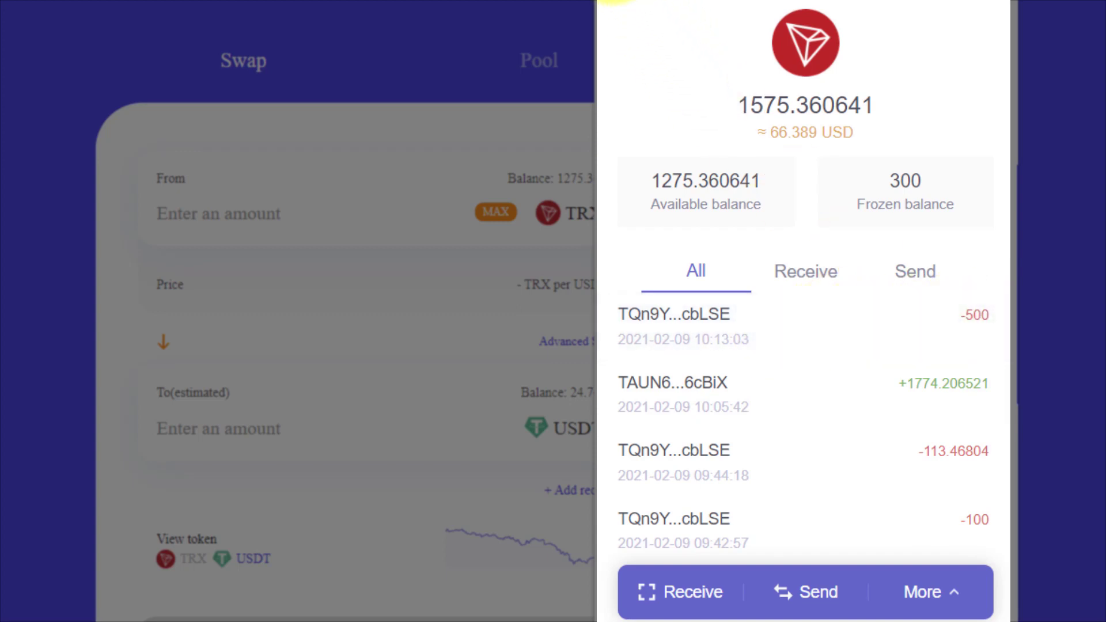
left_click(614, 4)
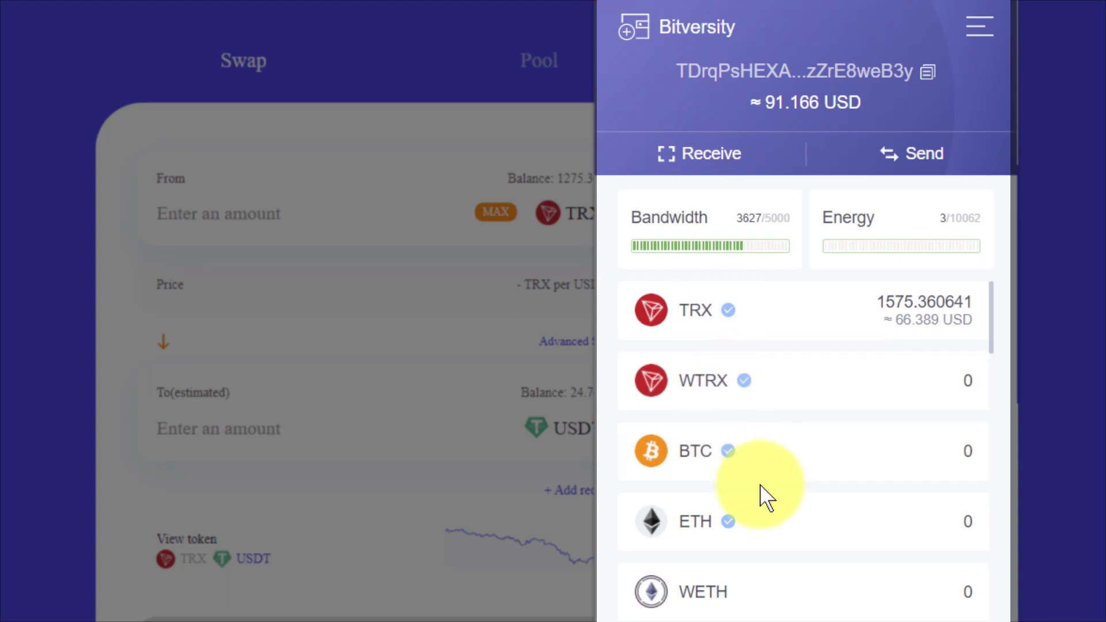
scroll(766, 499, "down", 3)
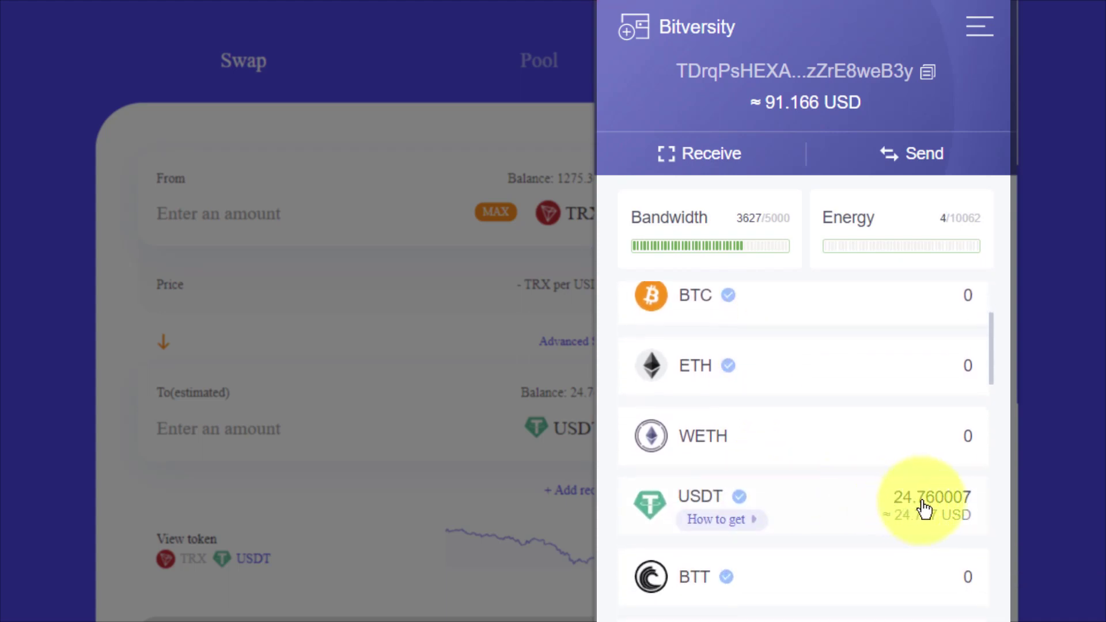
left_click(773, 505)
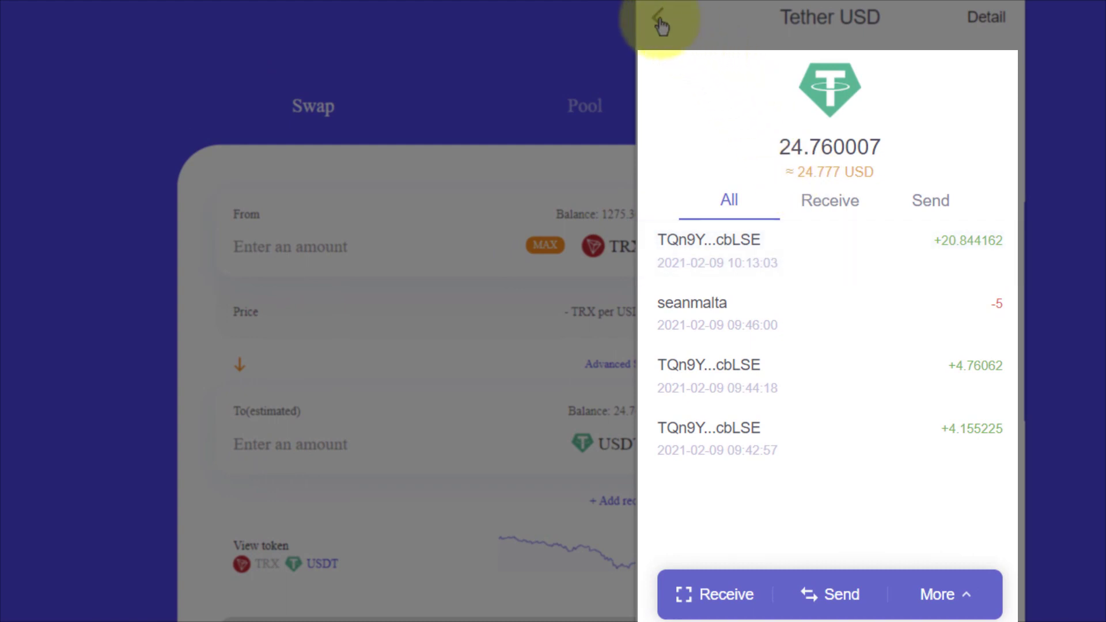
Step: Return to the Bitversity token list and review USDT 24.760007 and TRX 1575.360641
left_click(659, 23)
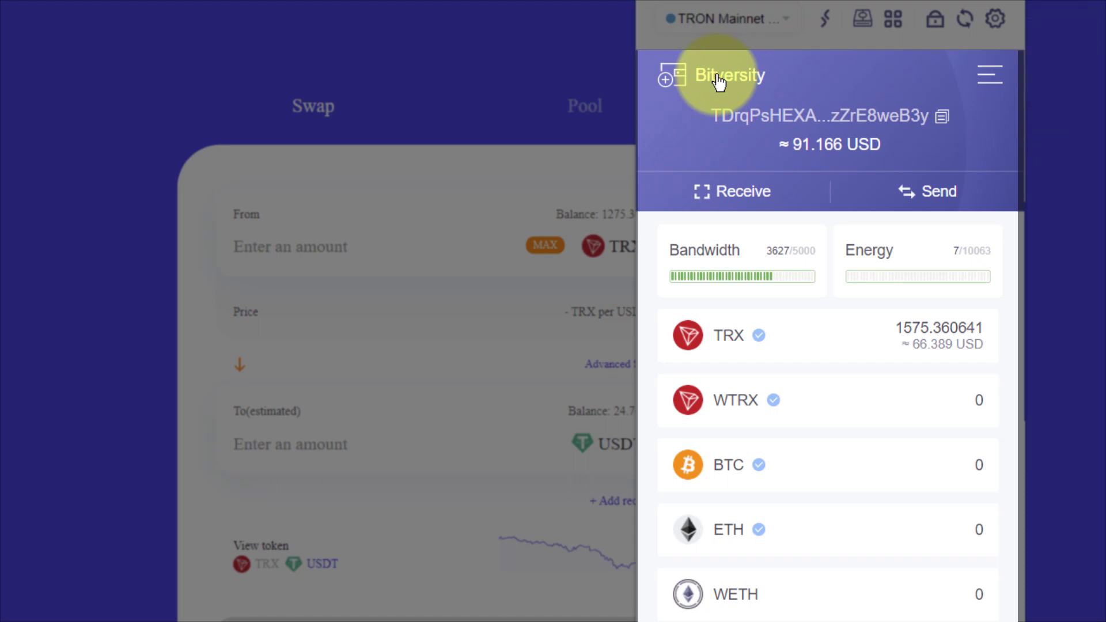
scroll(812, 458, "down", 1)
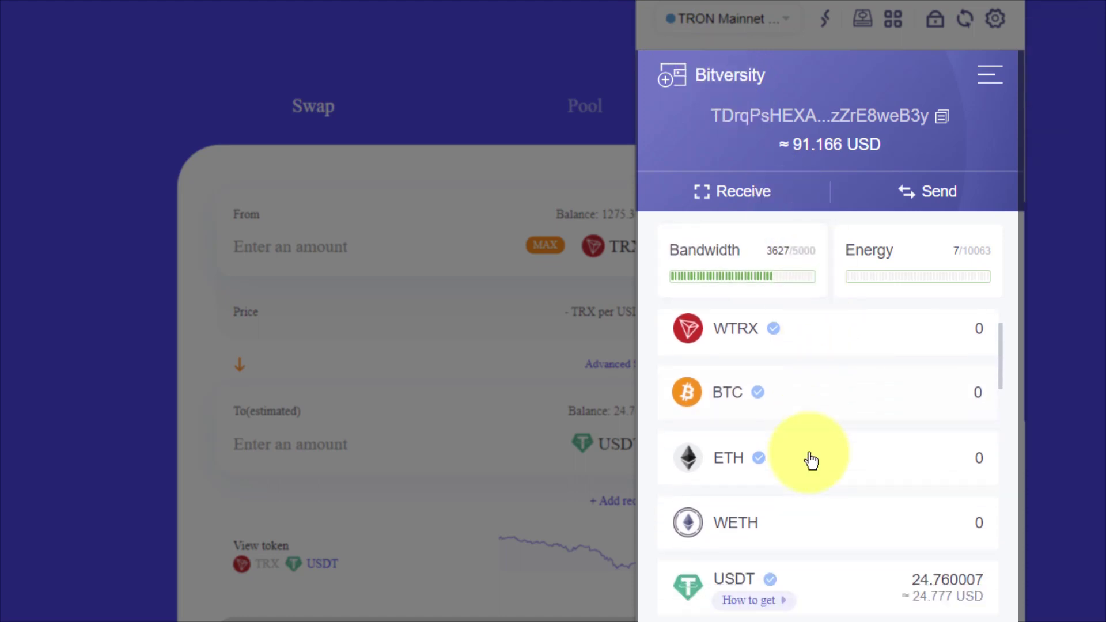
scroll(813, 456, "down", 1)
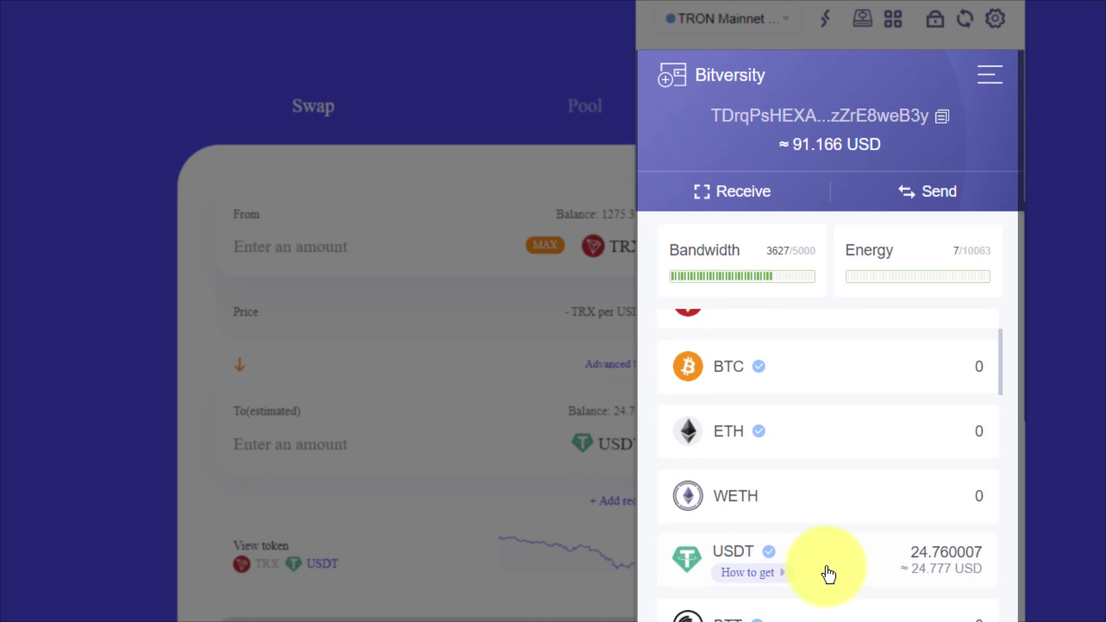
scroll(828, 575, "up", 2)
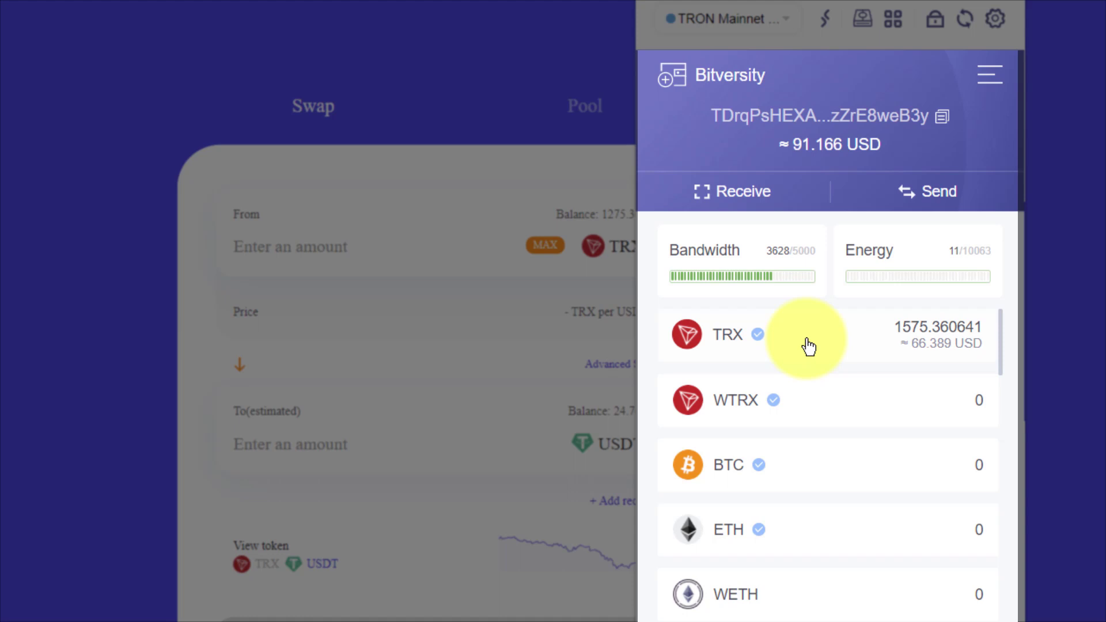
scroll(809, 346, "down", 5)
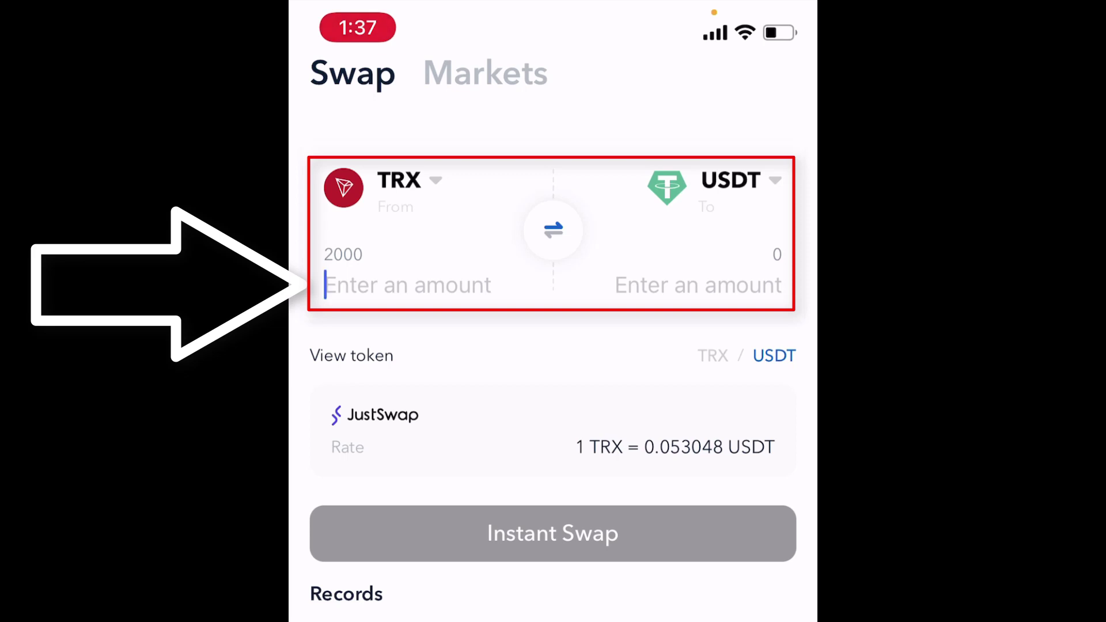
Step: Swap 500 TRX for 26.524396 USDT in the TronLink mobile app
type("500")
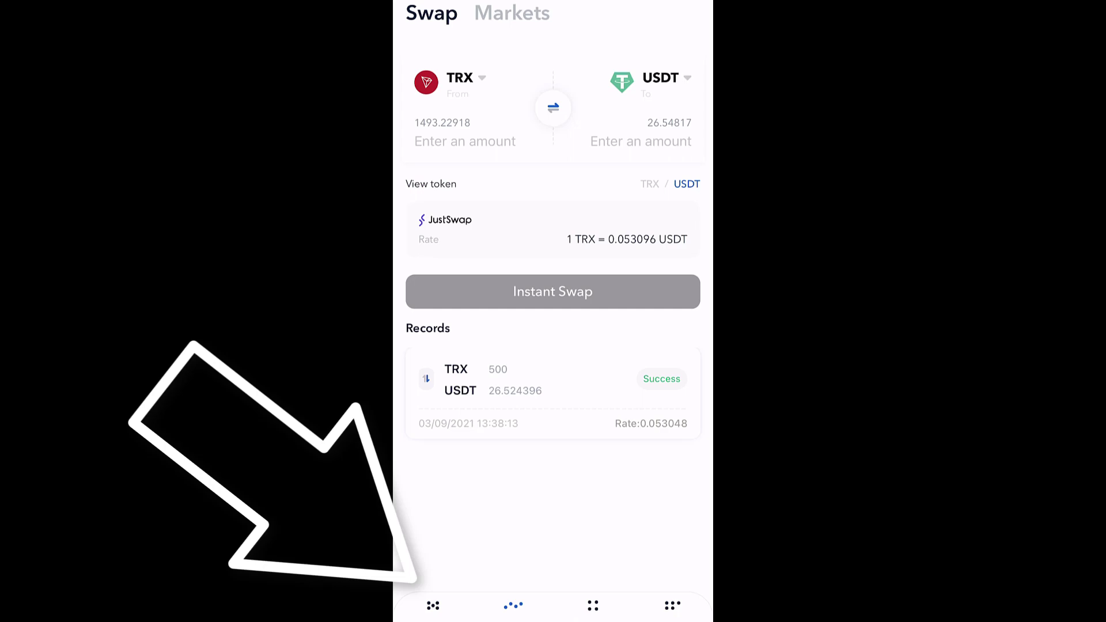
Step: Check the USDT record at 26.54817, then return to the asset page top
left_click(433, 605)
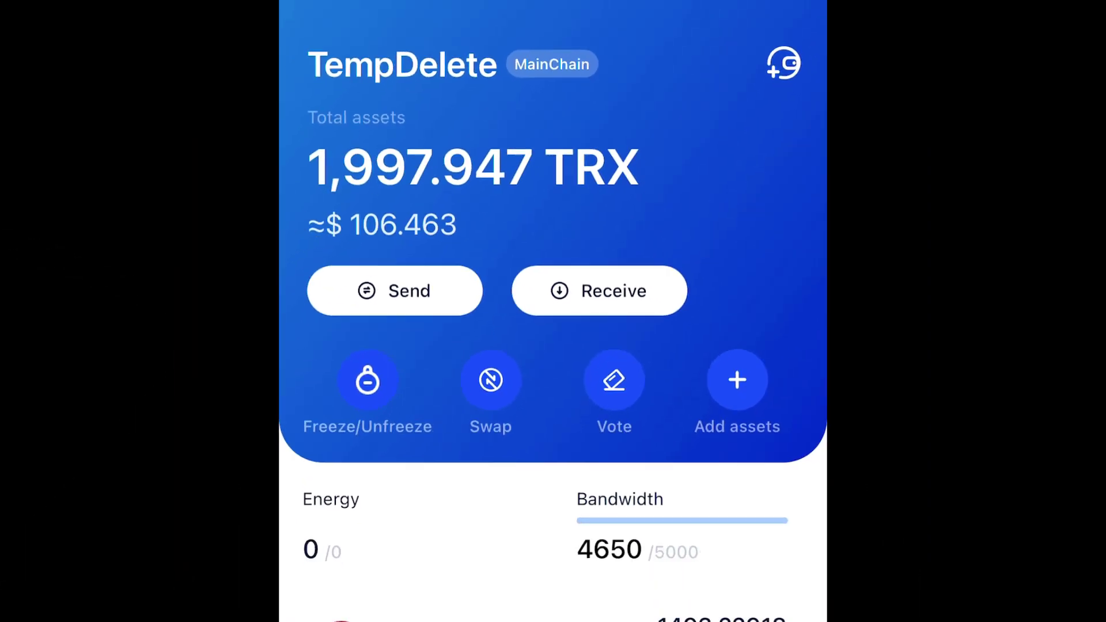
scroll(553, 346, "down", 5)
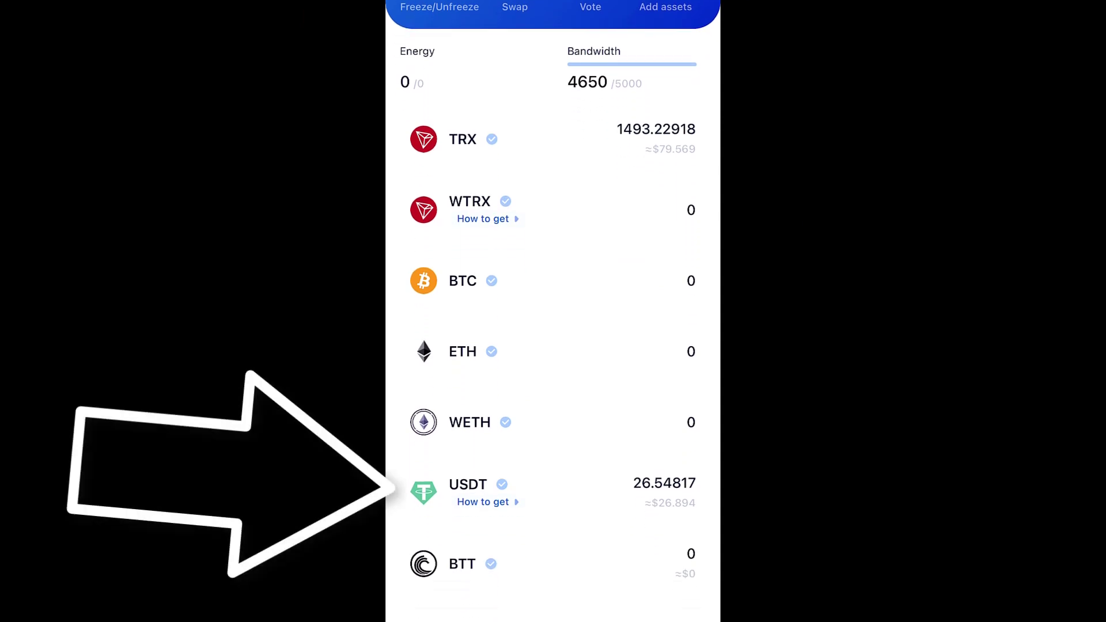
left_click(467, 484)
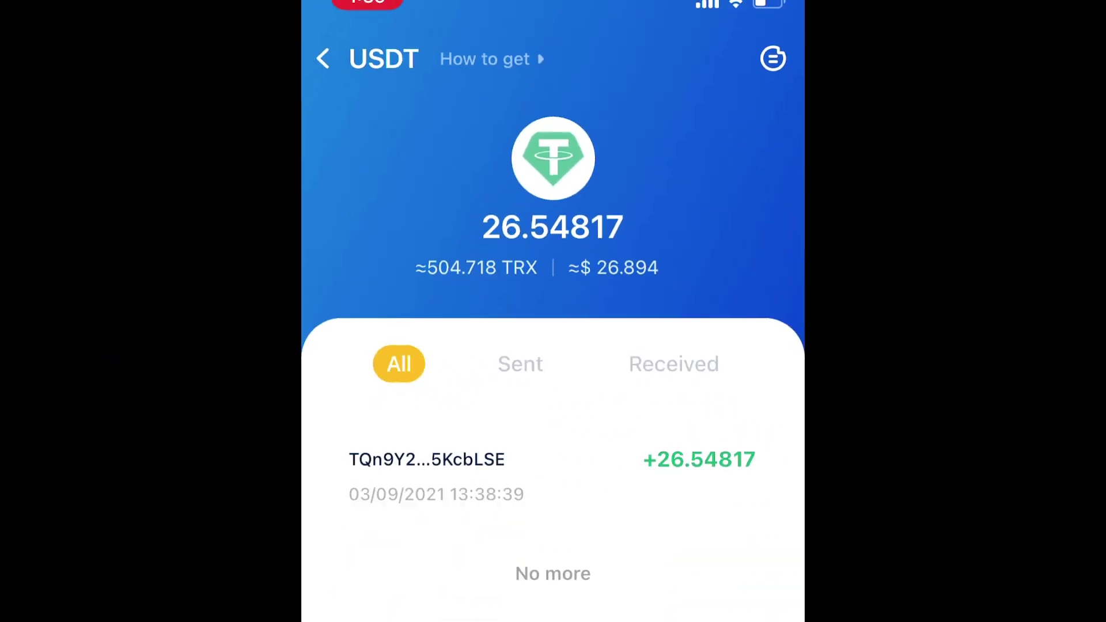
left_click(112, 75)
scroll(553, 288, "up", 4)
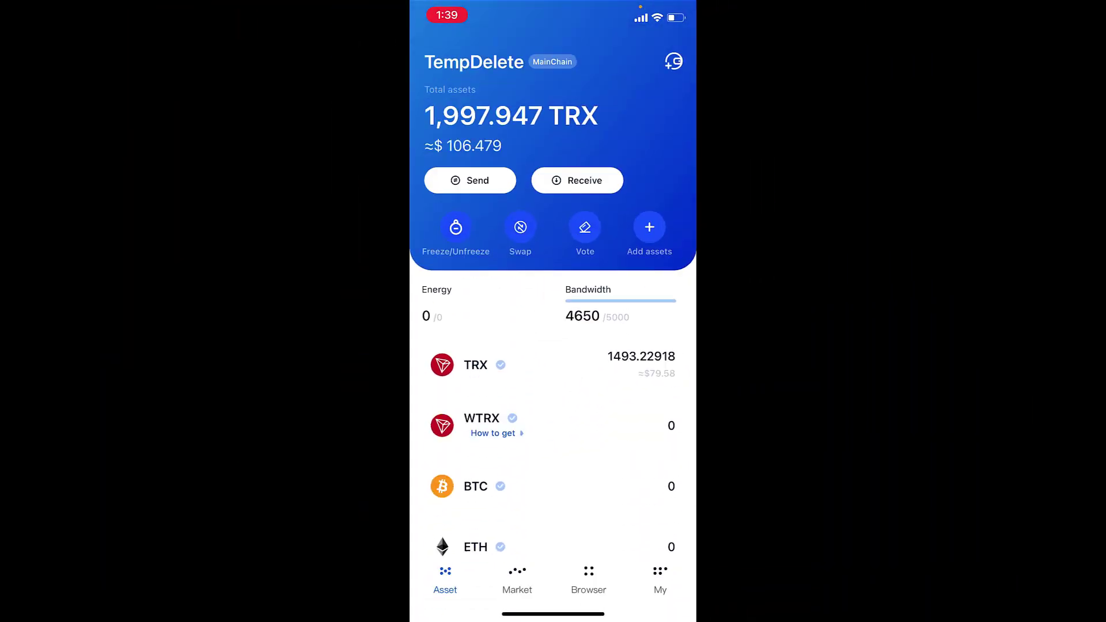